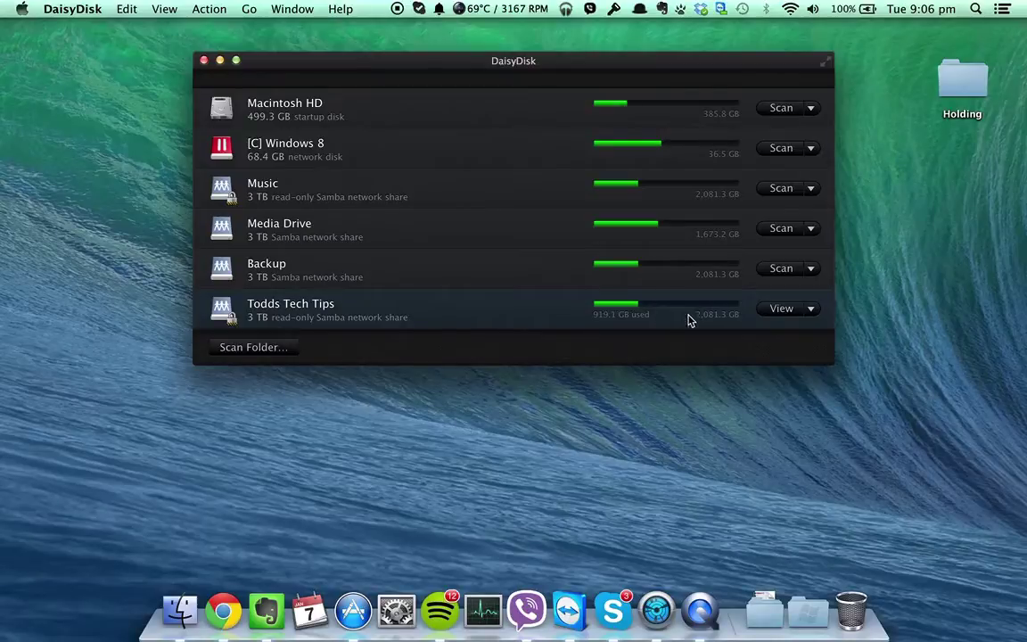
Open the scanned Todds Tech Tips share's size chart with its View button
left_click(782, 308)
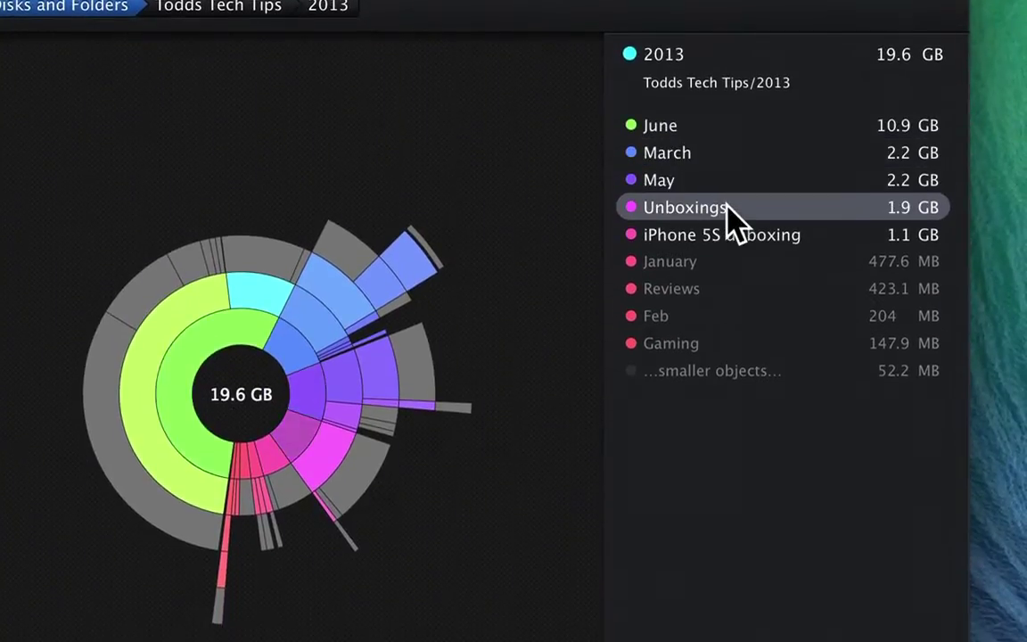
Open Unboxings (1.9 GB), then Gaming (147.9 MB), returning to the 2013 chart after each
left_click(730, 212)
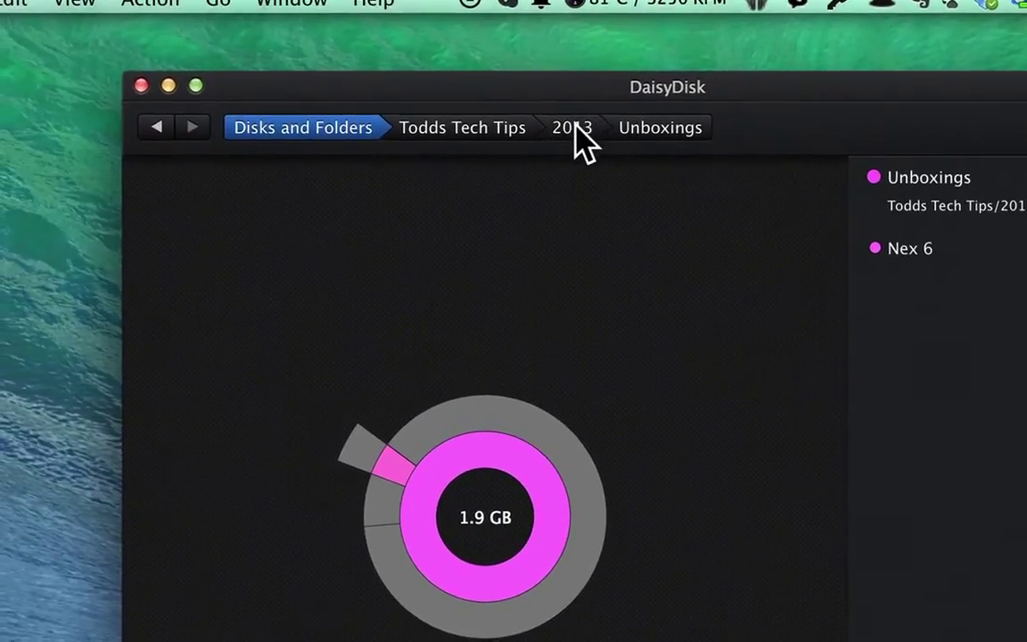
left_click(548, 120)
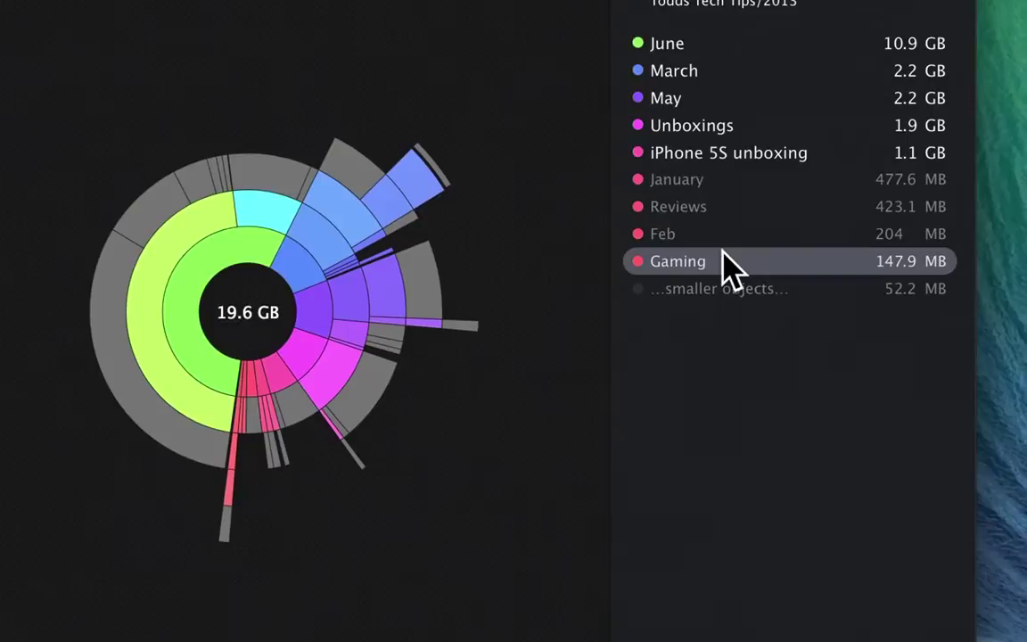
left_click(733, 265)
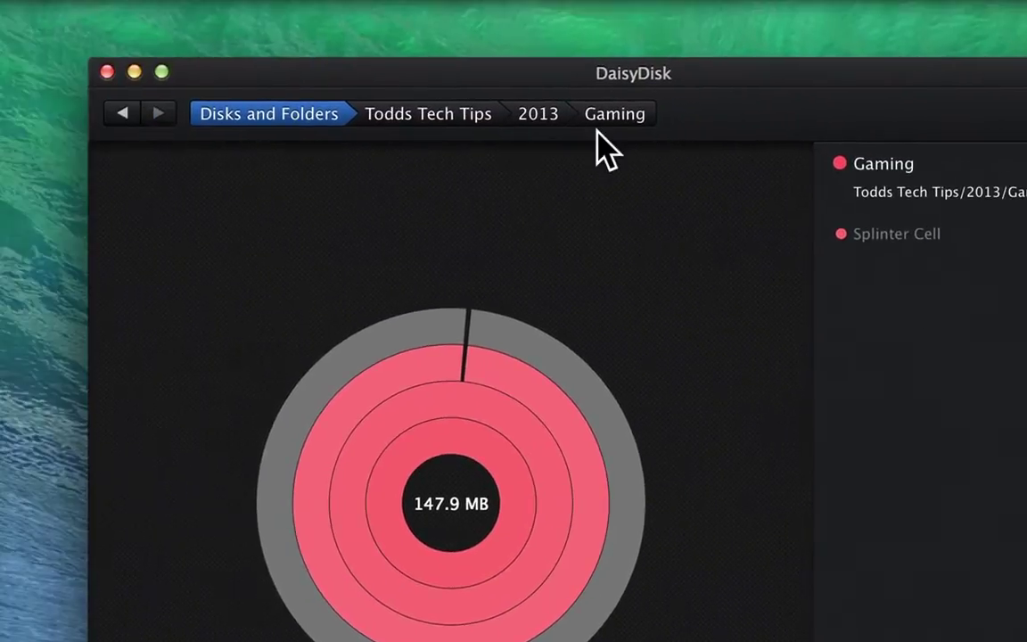
left_click(378, 87)
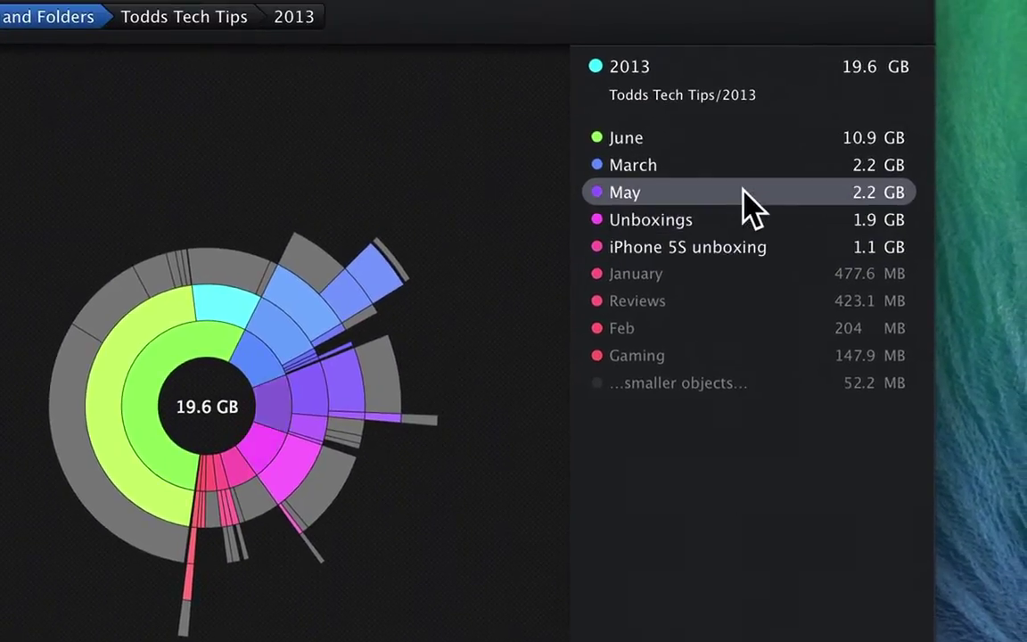
Drill into the May folder, then go back to the Disks and Folders list
left_click(743, 191)
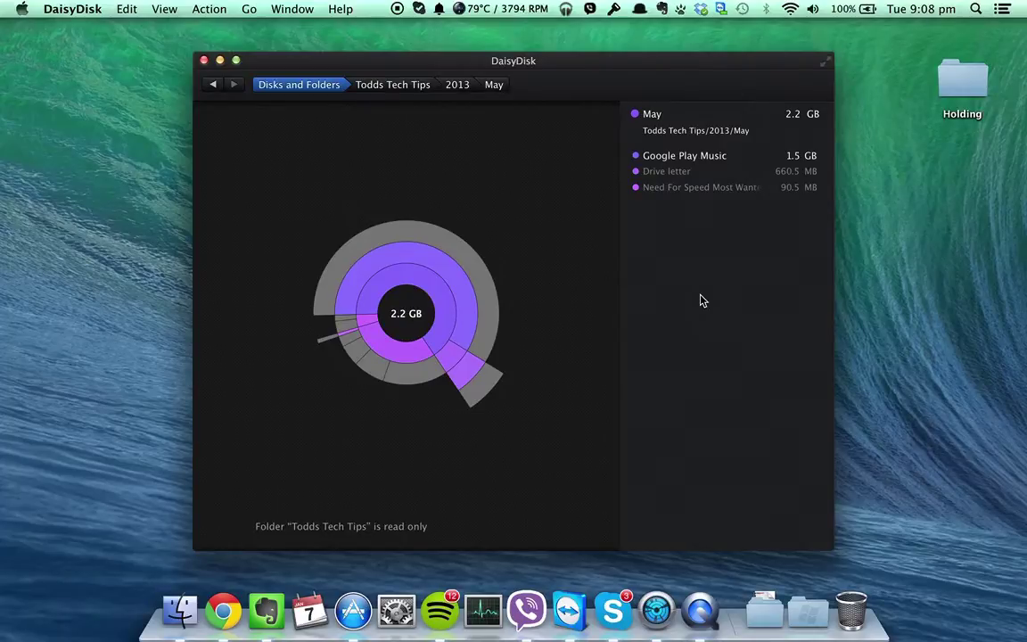
left_click(292, 85)
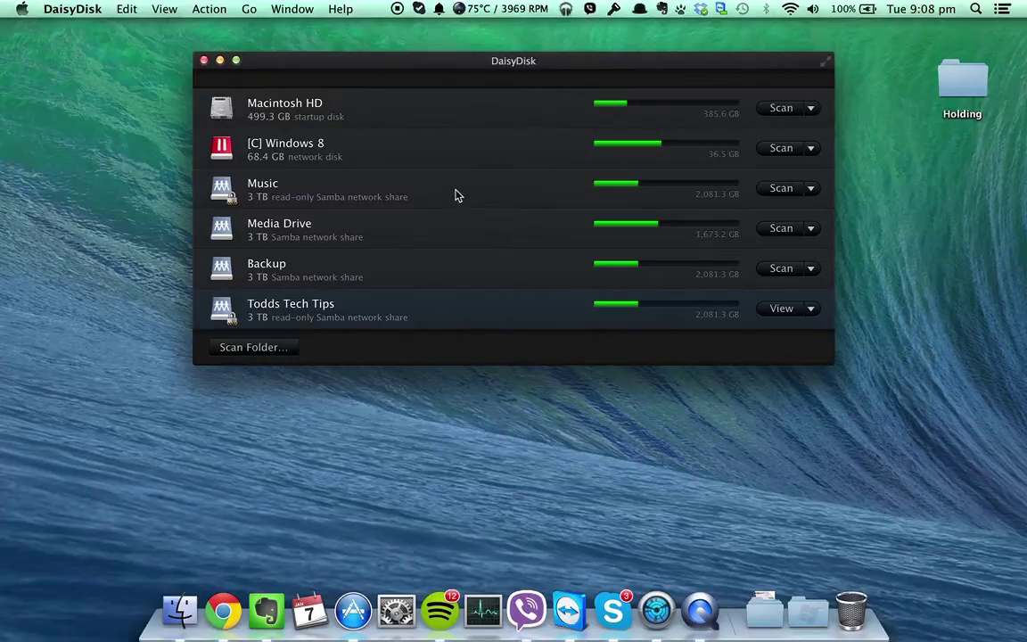
Scan the Music share and open its 13.3 GB Music folder, led by AudioBooks at 4.5 GB
left_click(767, 194)
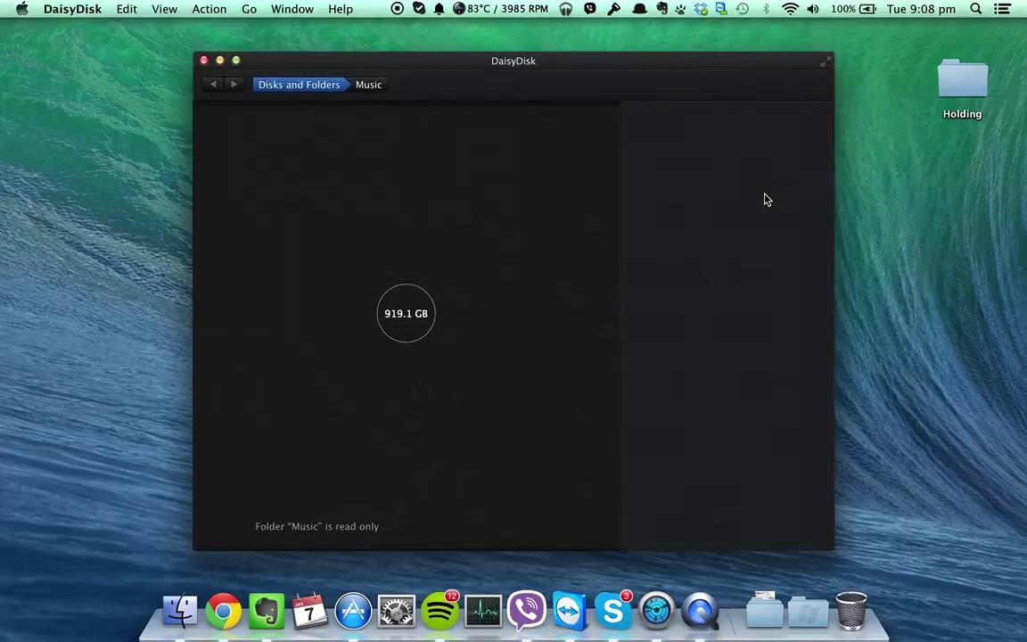
double_click(669, 162)
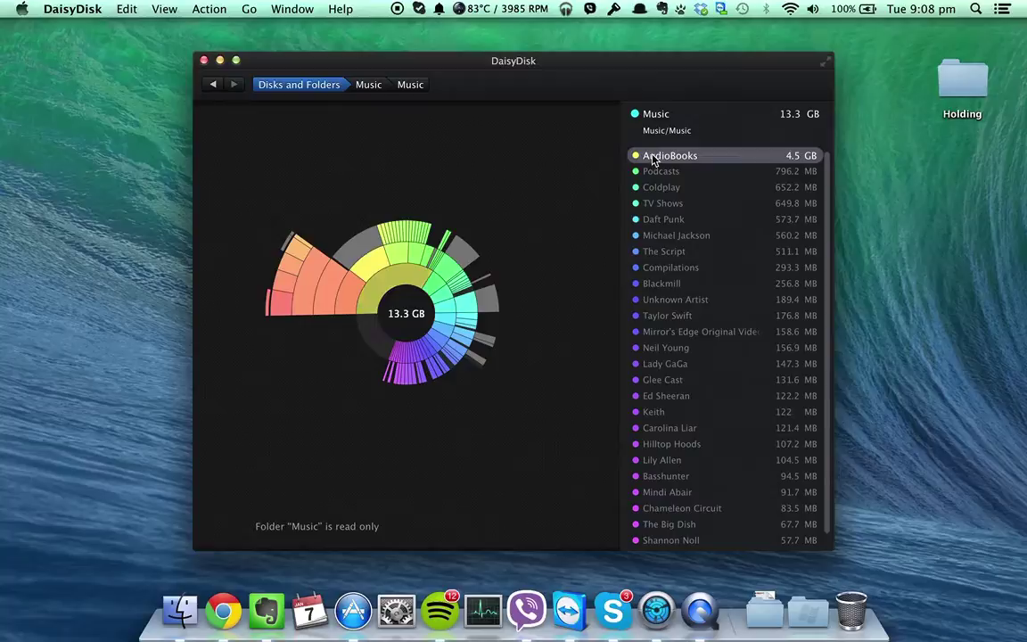
mouse_move(639, 156)
left_mouse_down()
mouse_move(275, 510)
mouse_move(272, 500)
left_mouse_up()
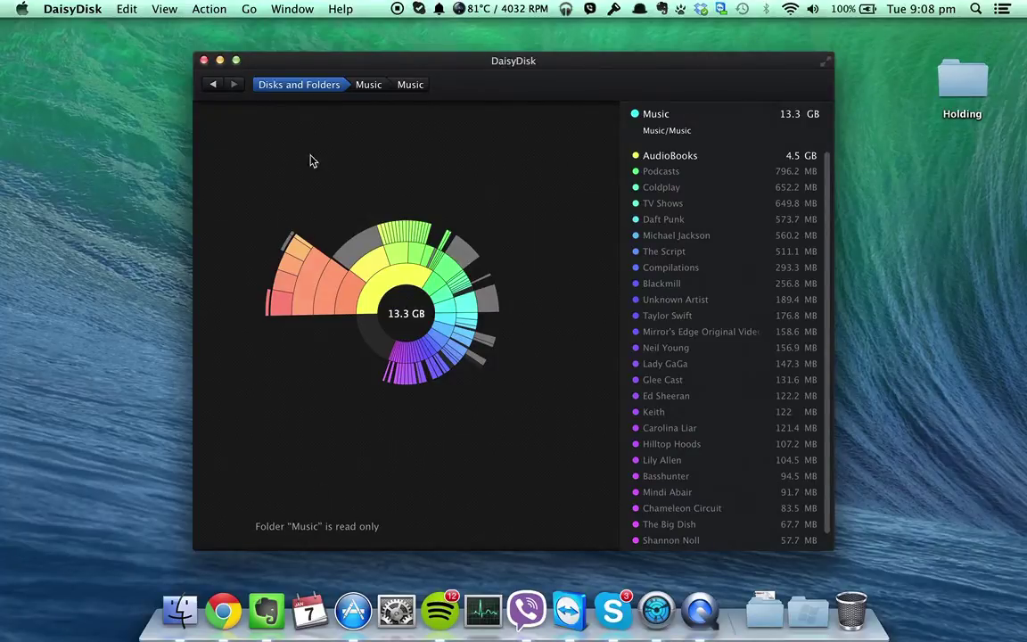
From Disks and Folders, reopen the Todds Tech Tips chart, then return to the disk list
left_click(314, 86)
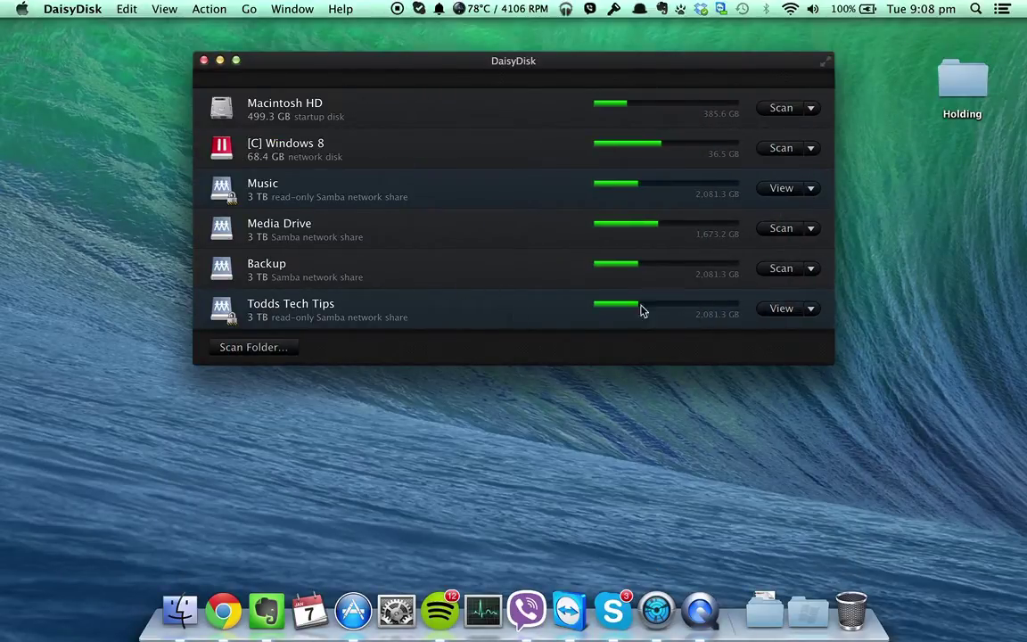
left_click(776, 309)
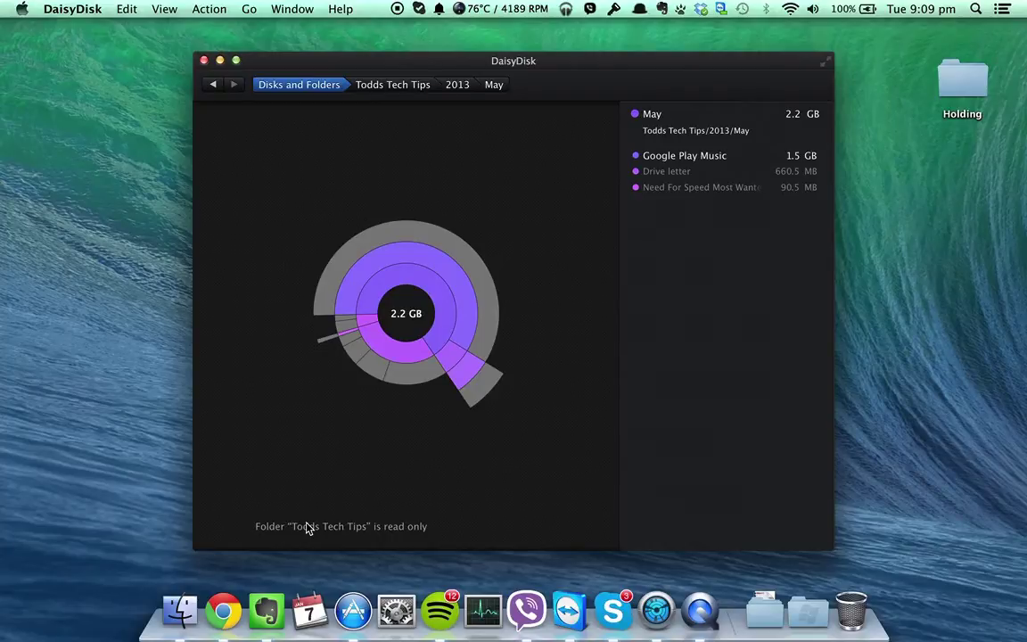
left_click(302, 87)
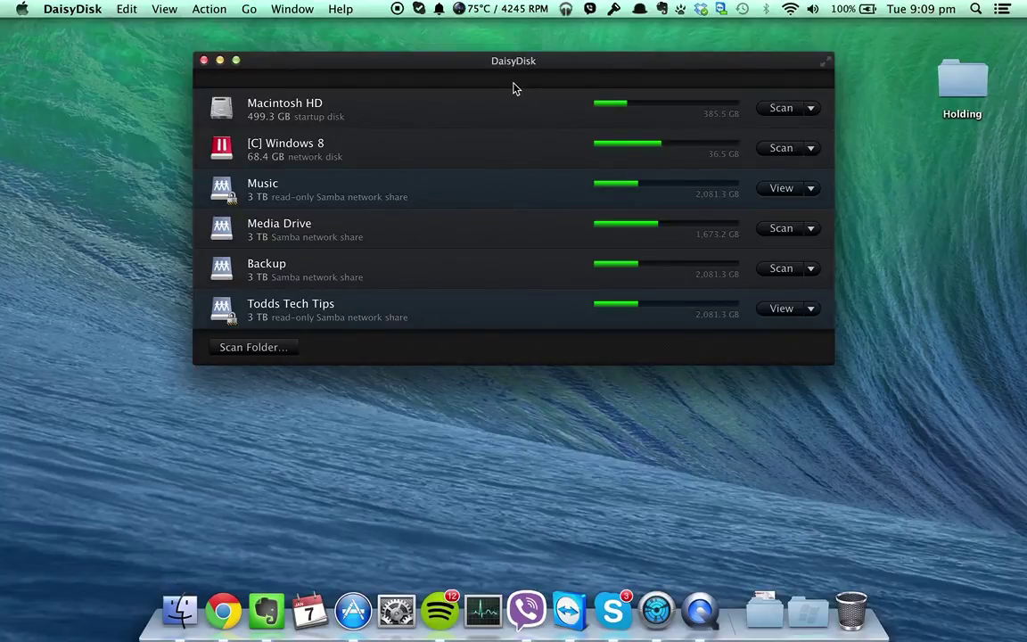
left_click(77, 9)
left_click(90, 31)
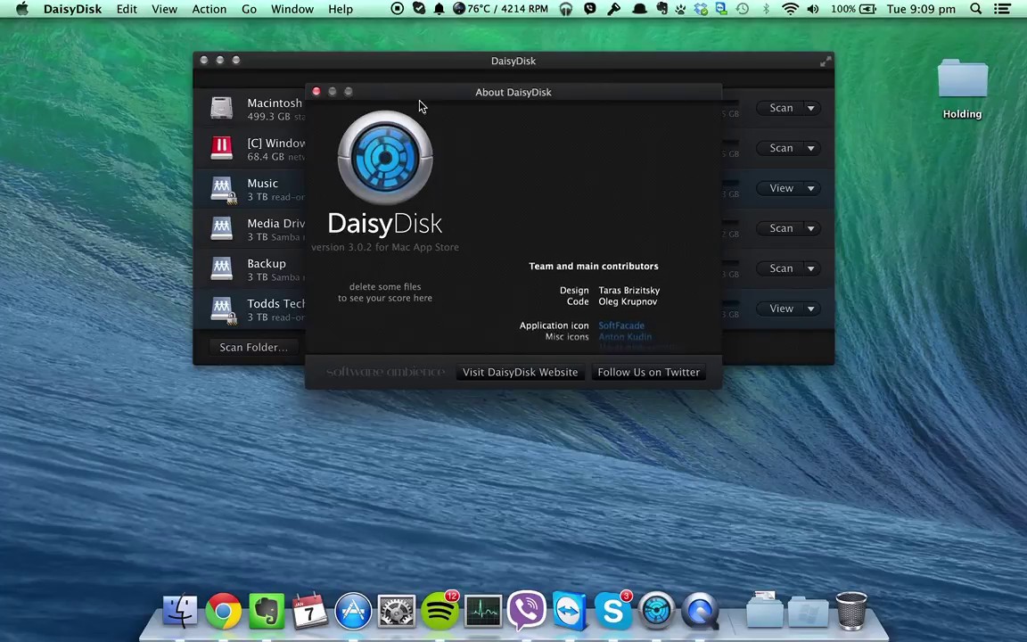
left_click(317, 92)
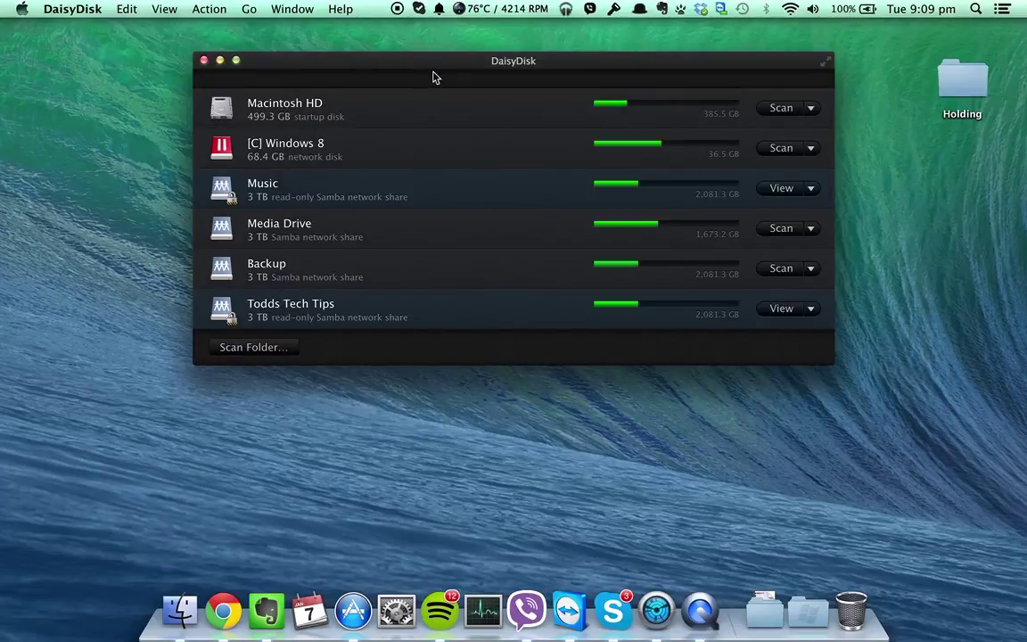